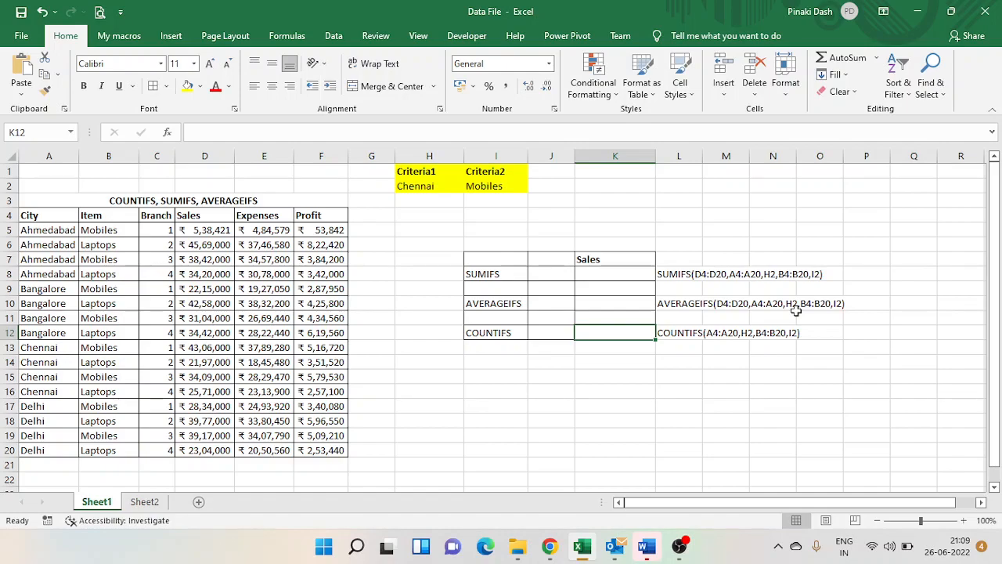
# Examine the sales table's column headings and the two criteria cells, H2 and I2
pyautogui.click(431, 219)
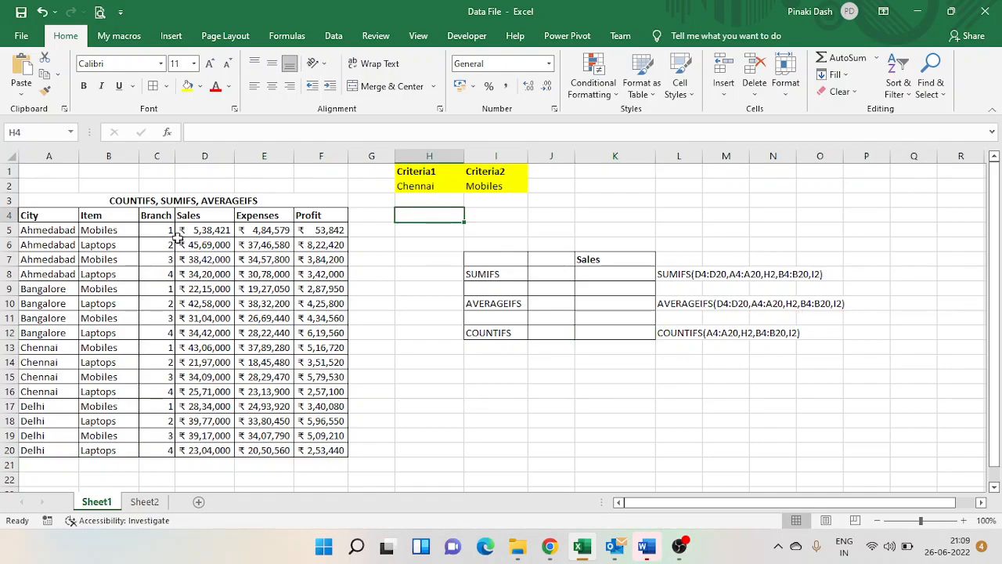
pyautogui.moveTo(83, 201); pyautogui.dragTo(128, 452)
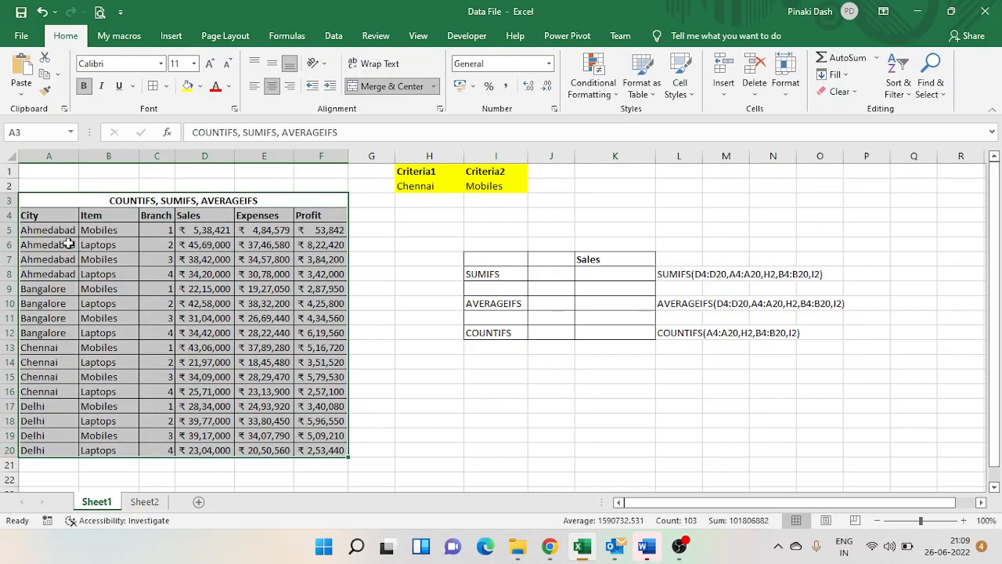
pyautogui.click(52, 218)
pyautogui.click(85, 218)
pyautogui.click(145, 219)
pyautogui.click(193, 215)
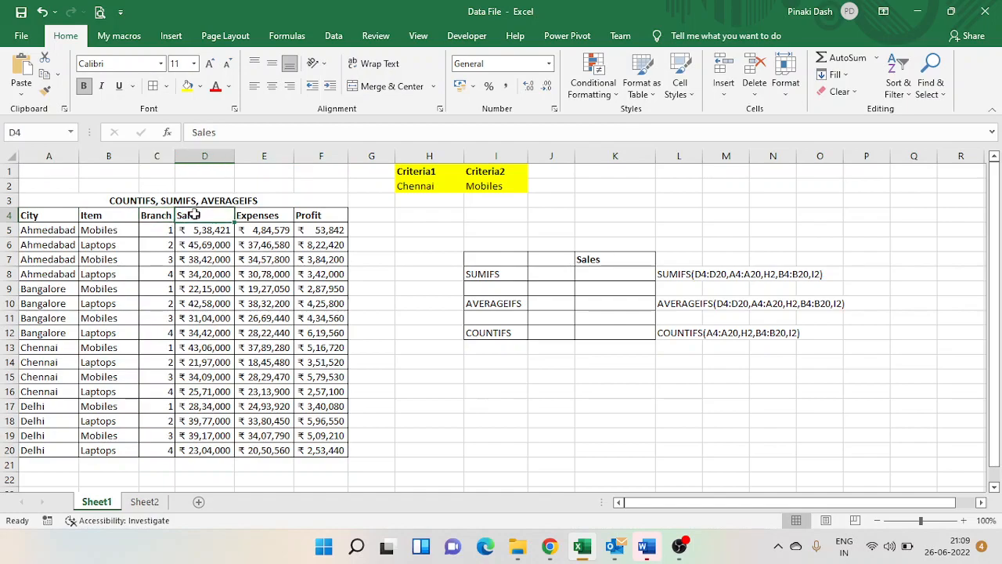
pyautogui.click(268, 215)
pyautogui.click(326, 212)
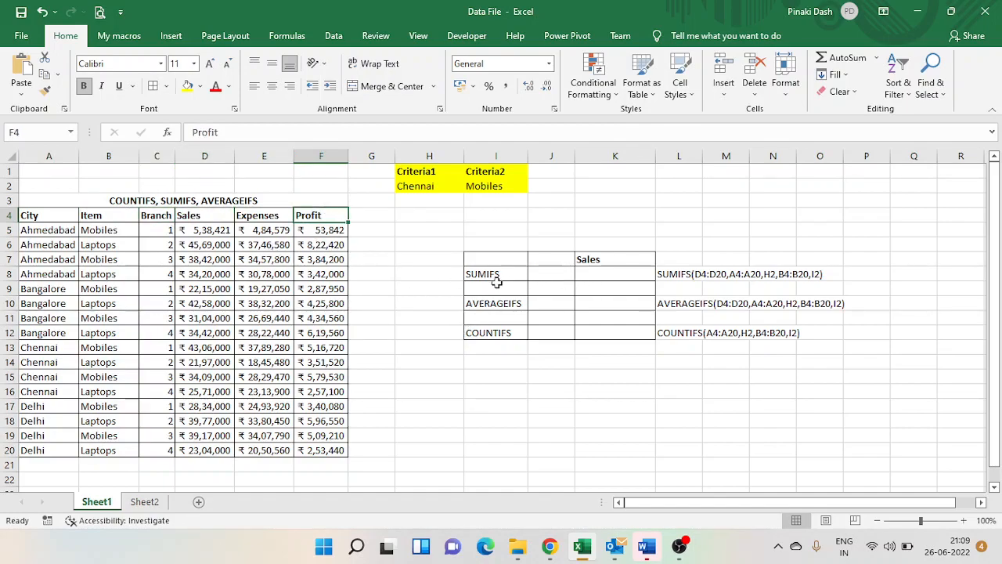
pyautogui.click(426, 186)
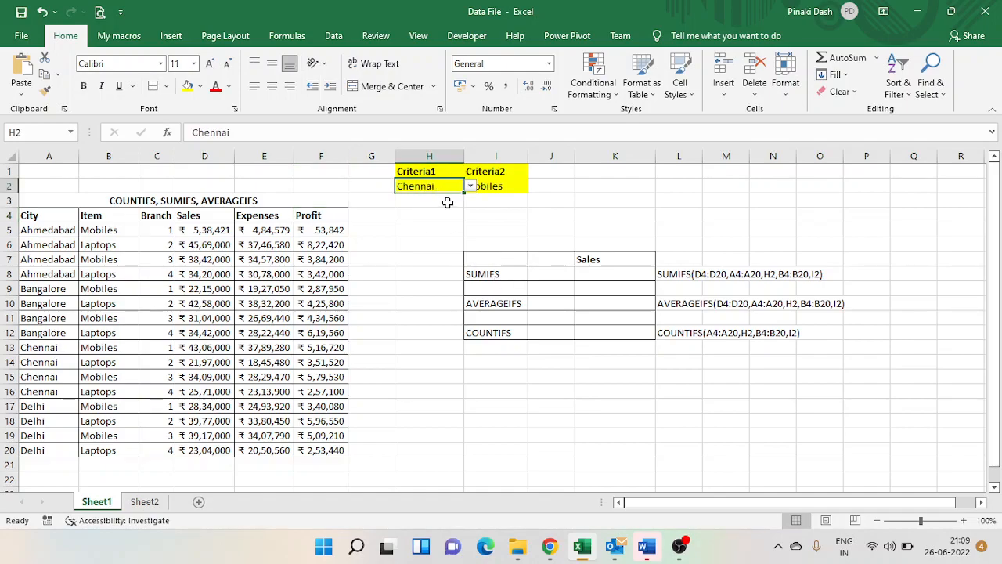
pyautogui.click(492, 187)
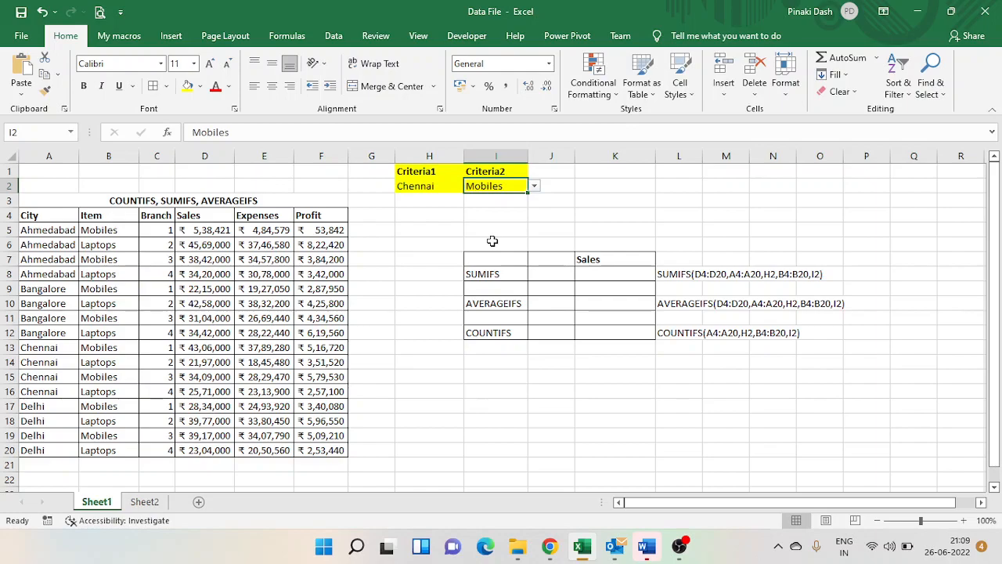
# Add filters to the sales table and filter the City column to show only Chennai
pyautogui.click(66, 261)
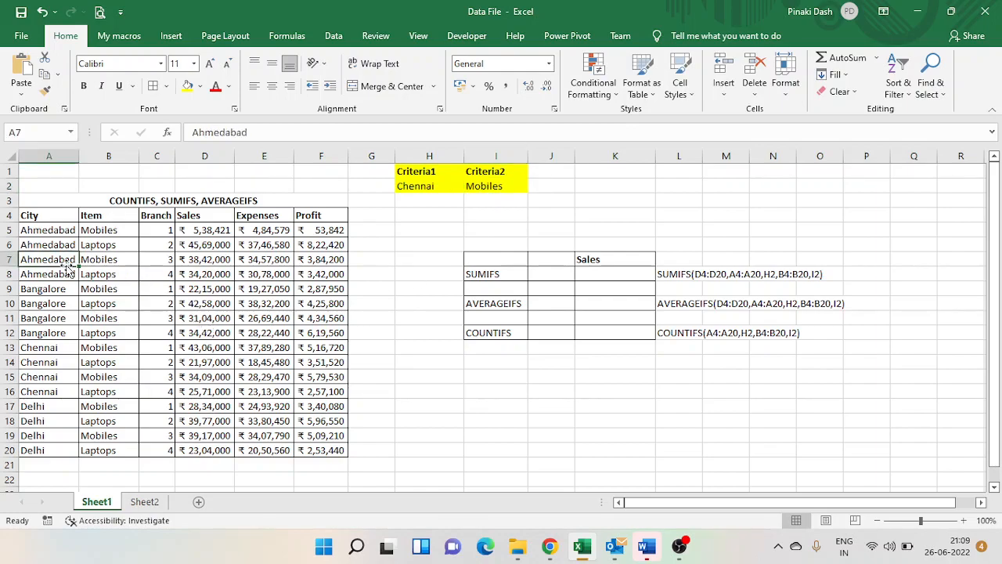
pyautogui.press('alt')
pyautogui.press('a')
pyautogui.press('t')
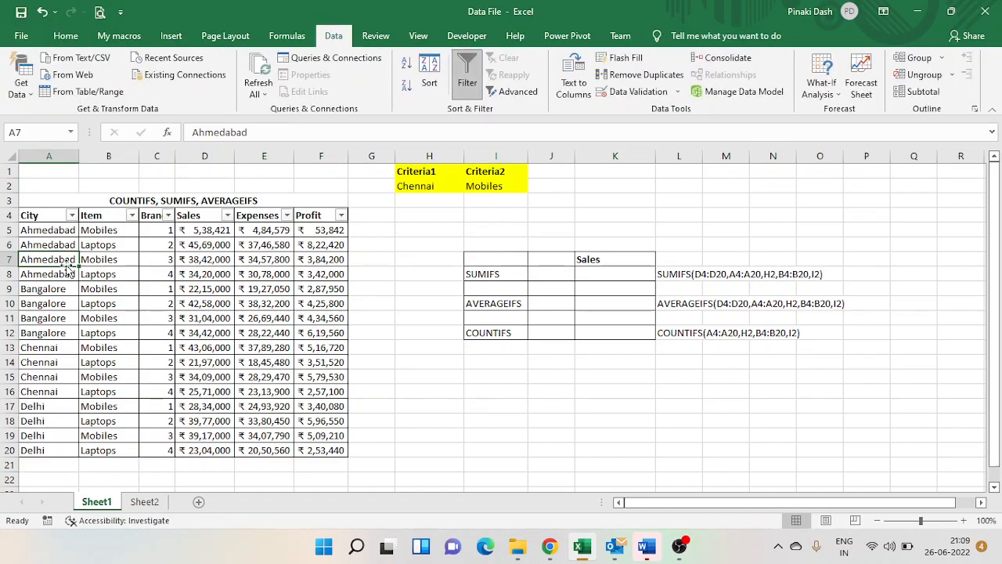
pyautogui.click(72, 216)
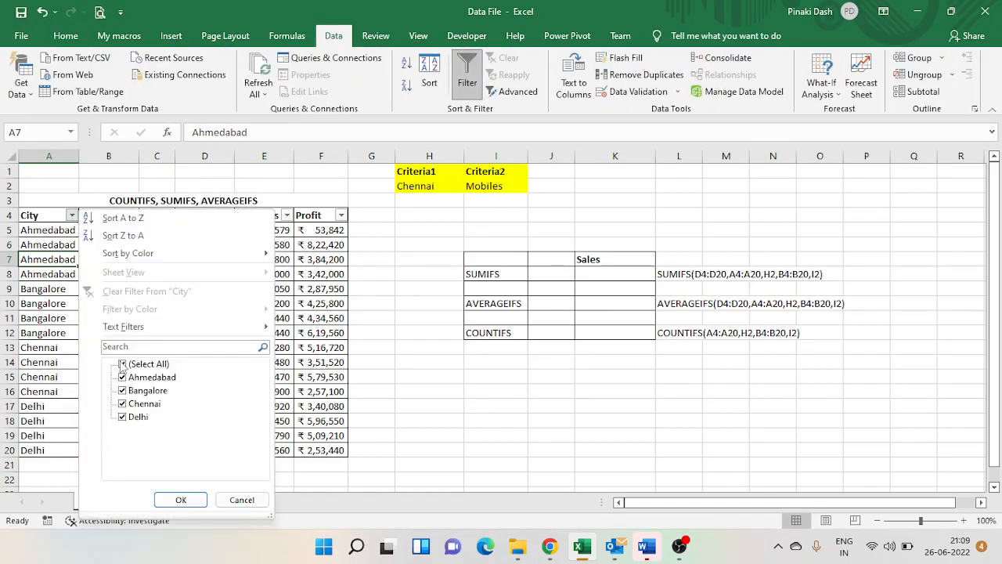
pyautogui.click(122, 365)
pyautogui.click(122, 404)
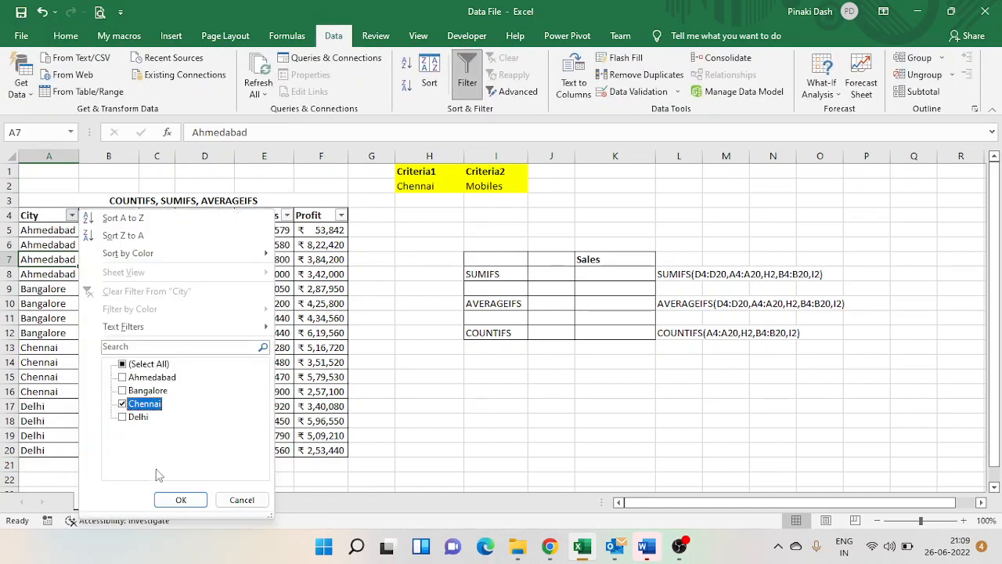
pyautogui.click(181, 500)
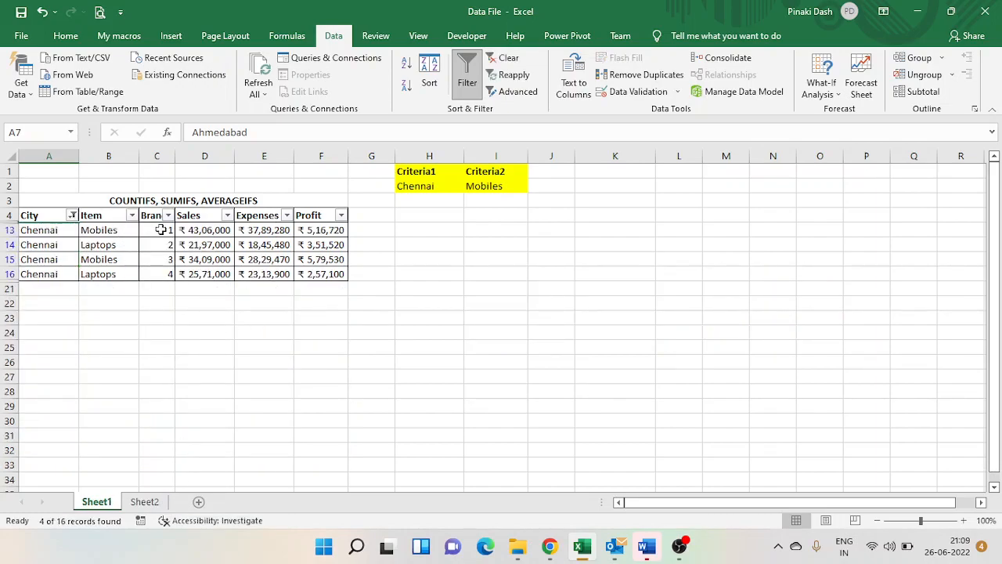
# Filter the Item column to show only Mobiles
pyautogui.click(132, 216)
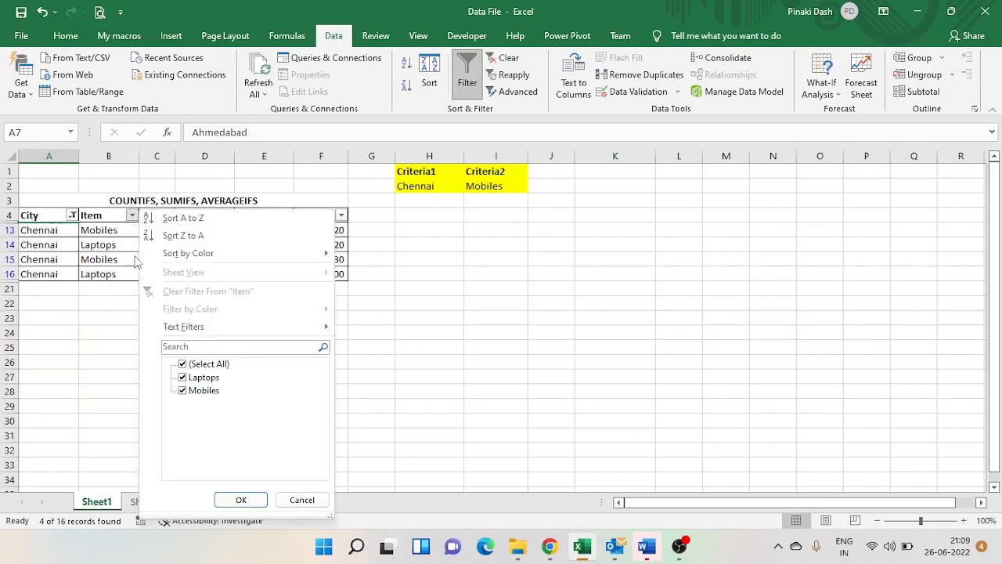
pyautogui.click(182, 364)
pyautogui.click(183, 390)
pyautogui.click(241, 500)
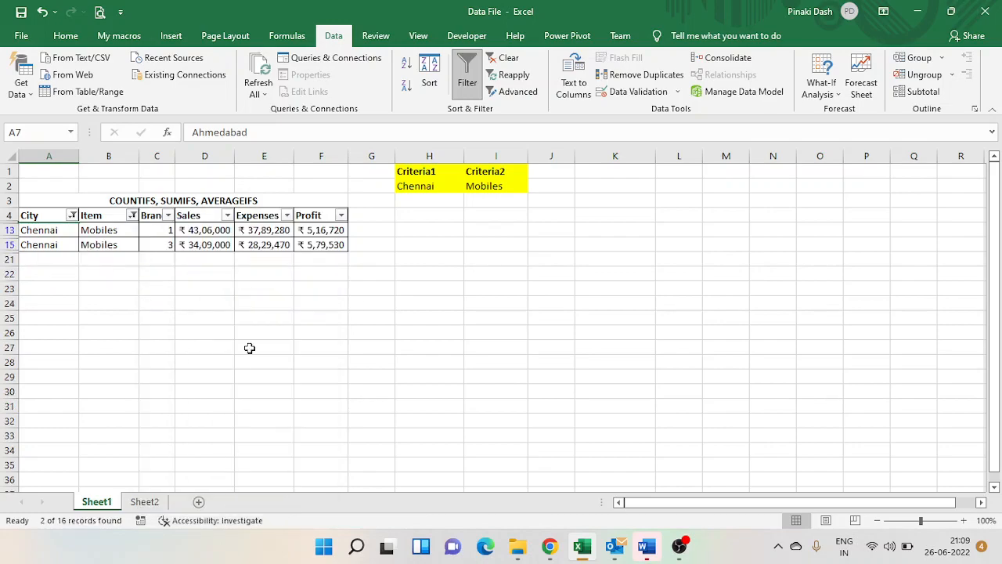
# Check the sum of the filtered Sales values and remove the filters from the table
pyautogui.moveTo(205, 230); pyautogui.dragTo(207, 245)
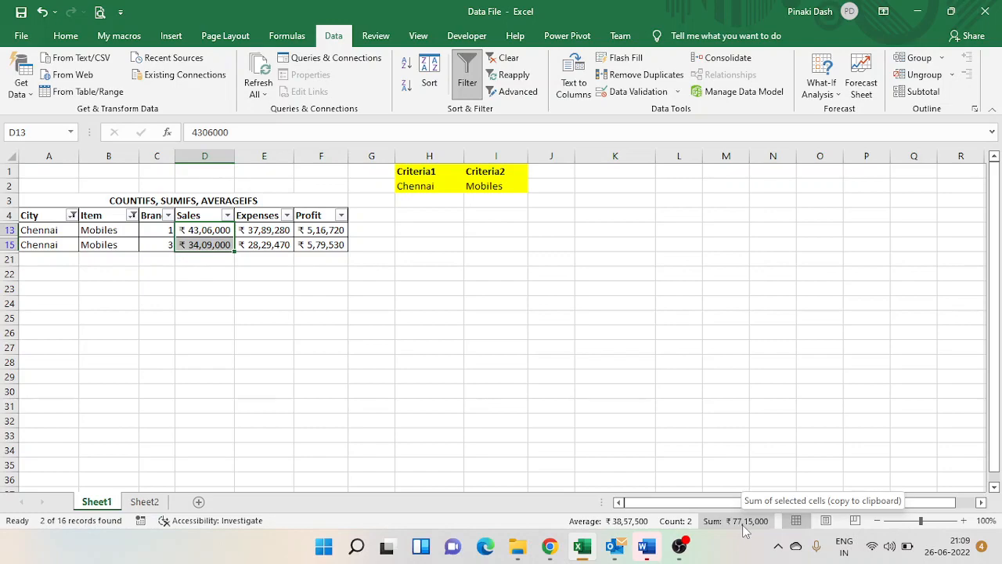
pyautogui.click(156, 230)
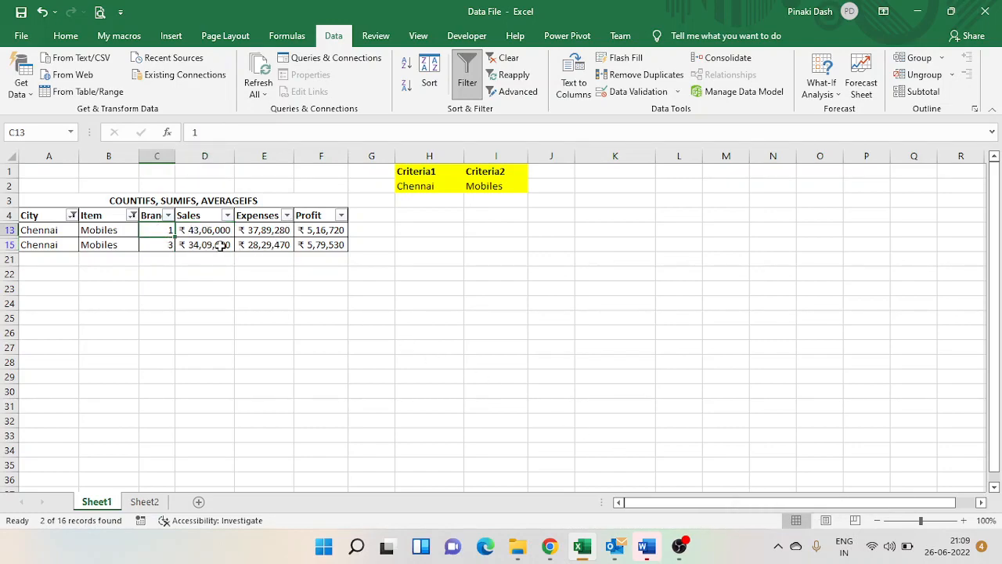
pyautogui.hotkey('ctrl', 'shift', 'l')
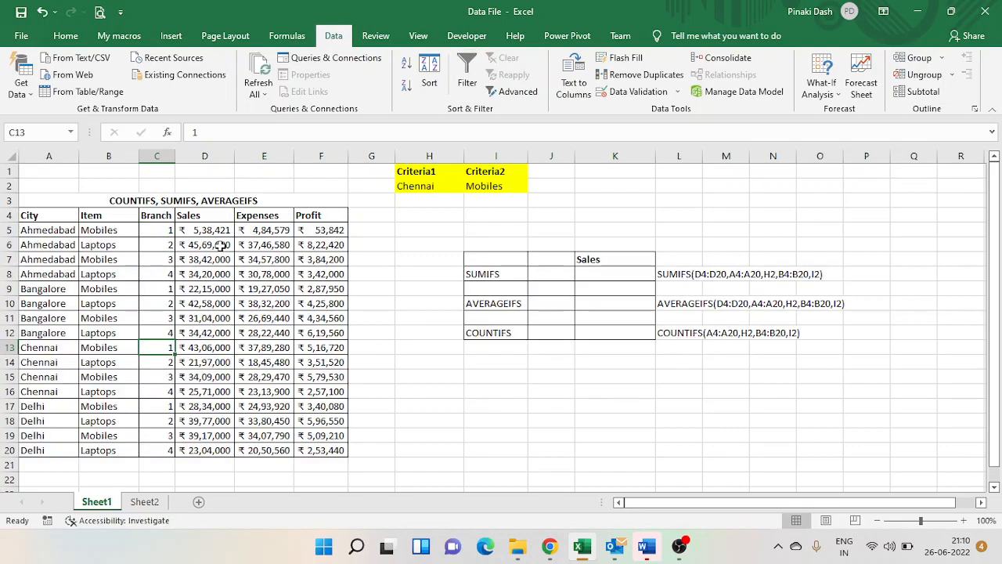
# Start a SUMIFS formula in cell K8 with the Sales column D4:D20 as the sum range
pyautogui.click(485, 278)
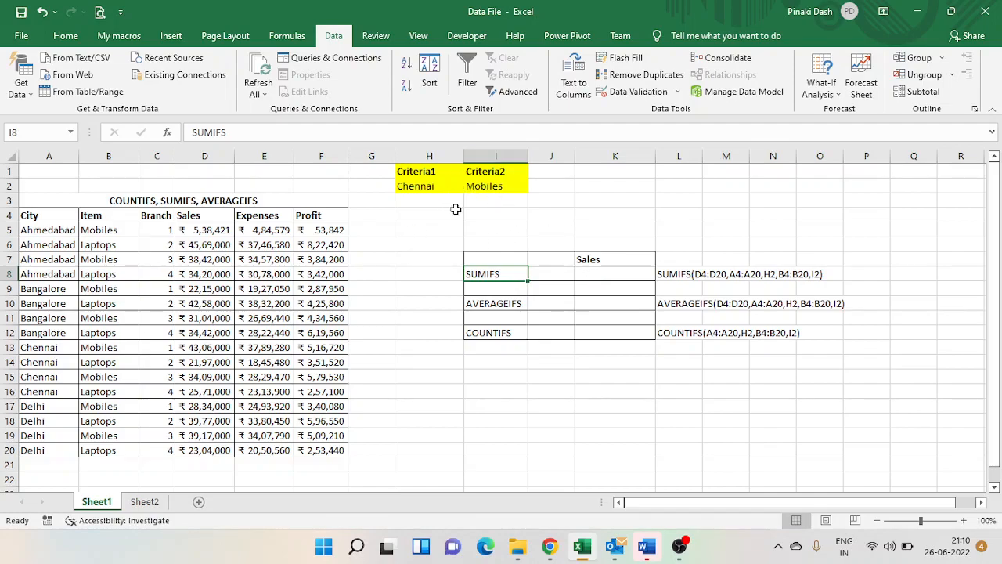
pyautogui.click(595, 278)
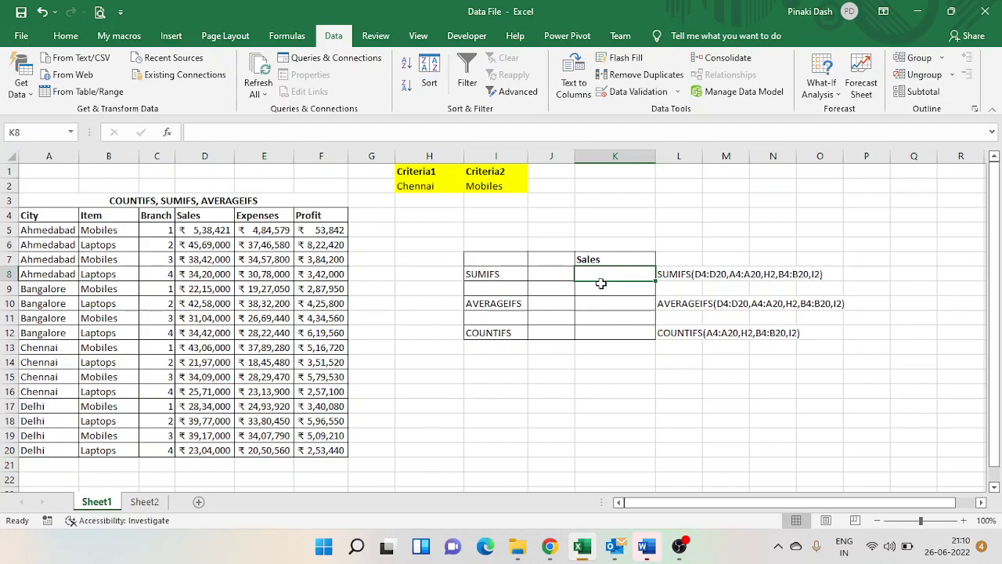
pyautogui.write('=sum')
pyautogui.press('Down')
pyautogui.press('Down')
pyautogui.press('Tab')
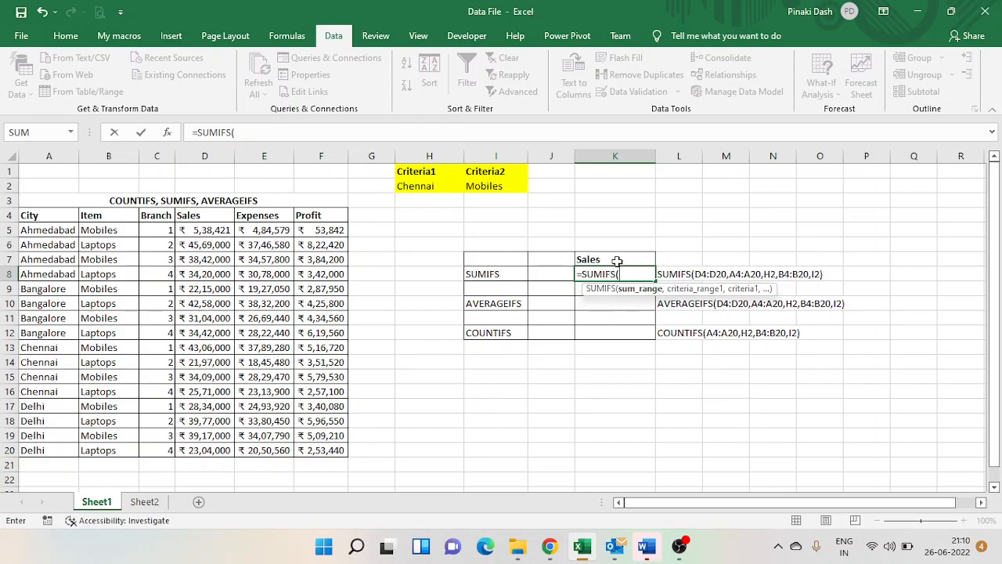
pyautogui.moveTo(207, 224); pyautogui.dragTo(204, 450)
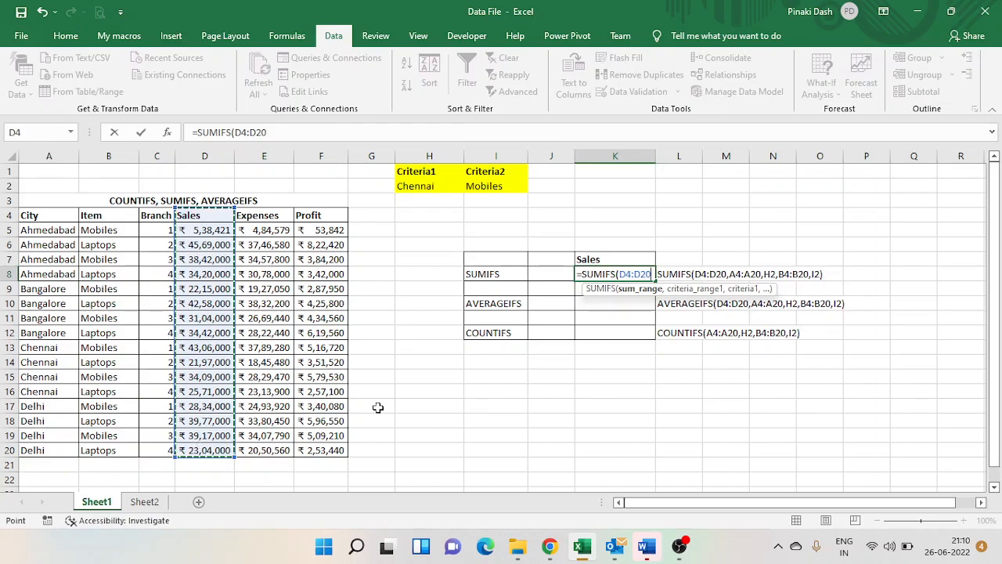
pyautogui.write(',')
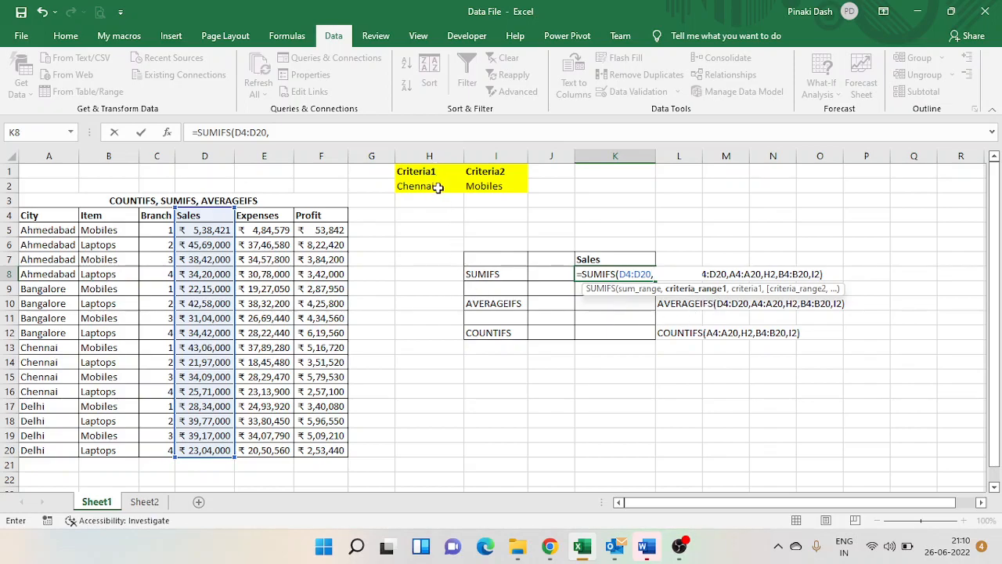
# Add the City range A4:A20 and cell H2 as the formula's first criteria pair
pyautogui.moveTo(51, 215); pyautogui.dragTo(45, 460)
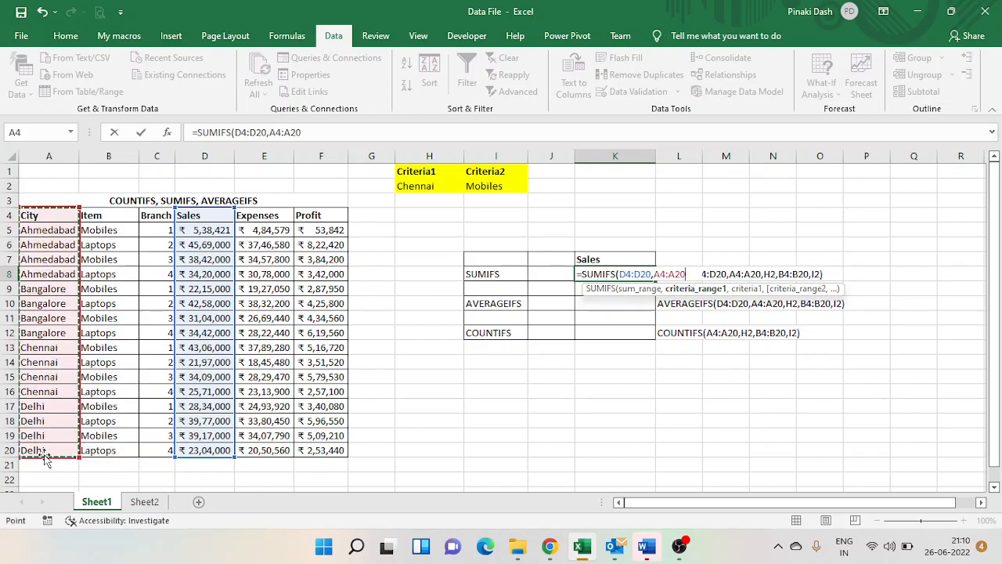
pyautogui.write(',')
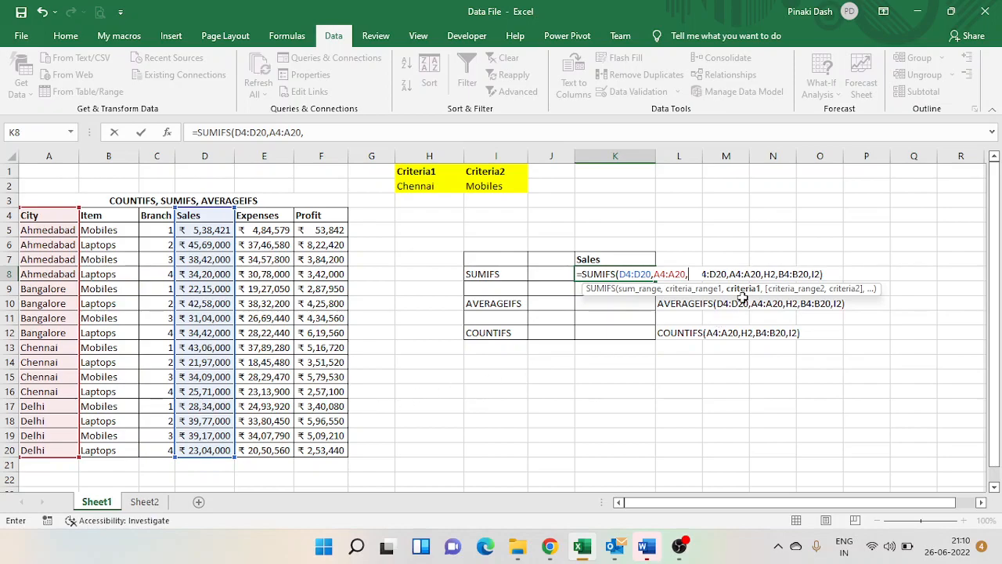
pyautogui.click(424, 187)
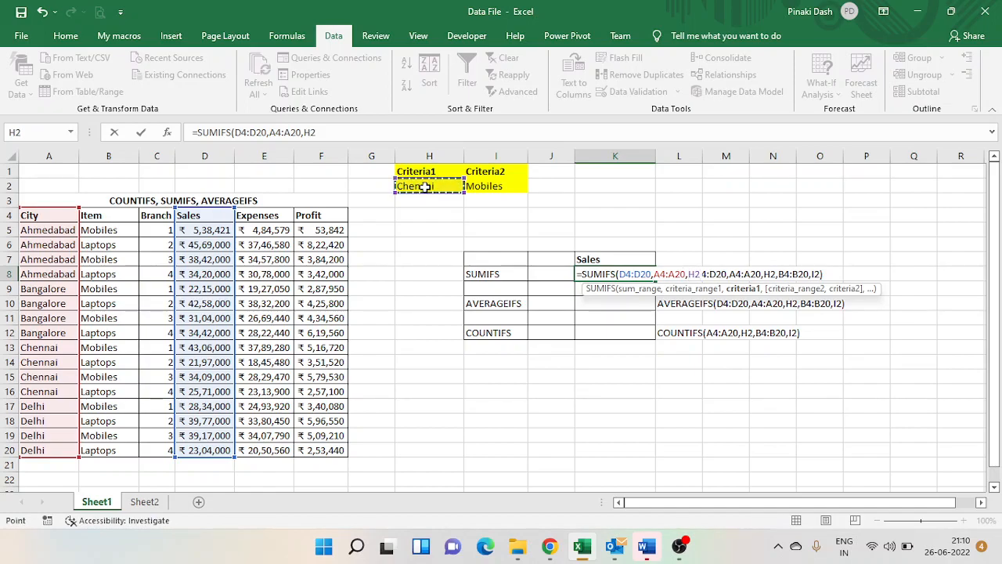
pyautogui.write(',')
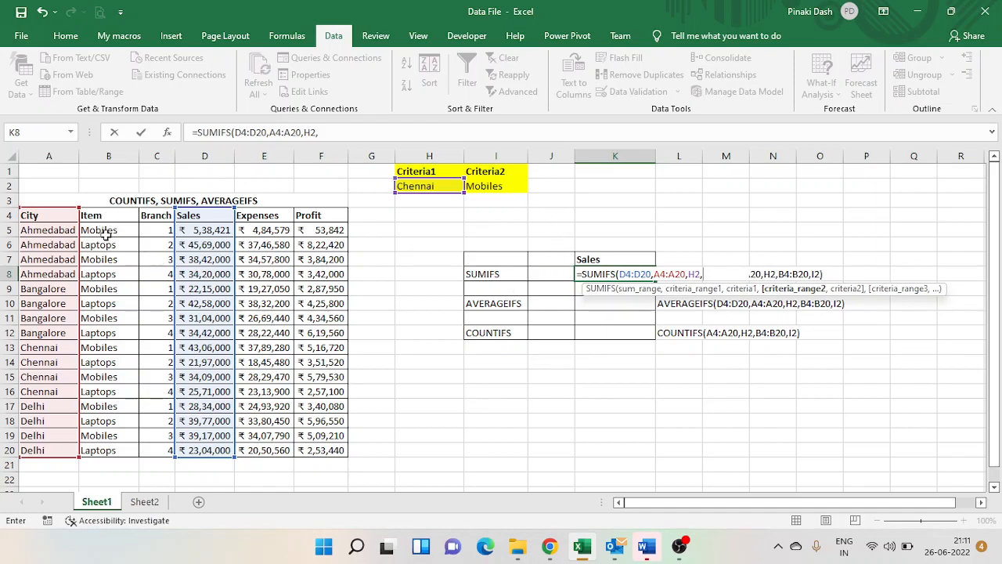
# Add the Item range B4:B20 and cell I2 as the second criteria pair and complete the SUMIFS formula
pyautogui.moveTo(98, 218); pyautogui.dragTo(112, 451)
pyautogui.write(',')
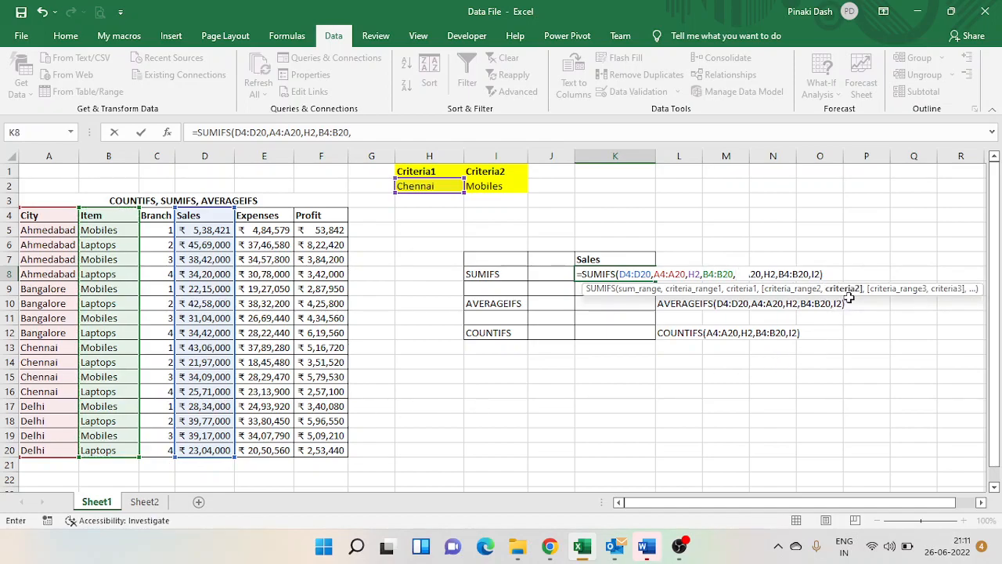
pyautogui.click(505, 184)
pyautogui.write(')')
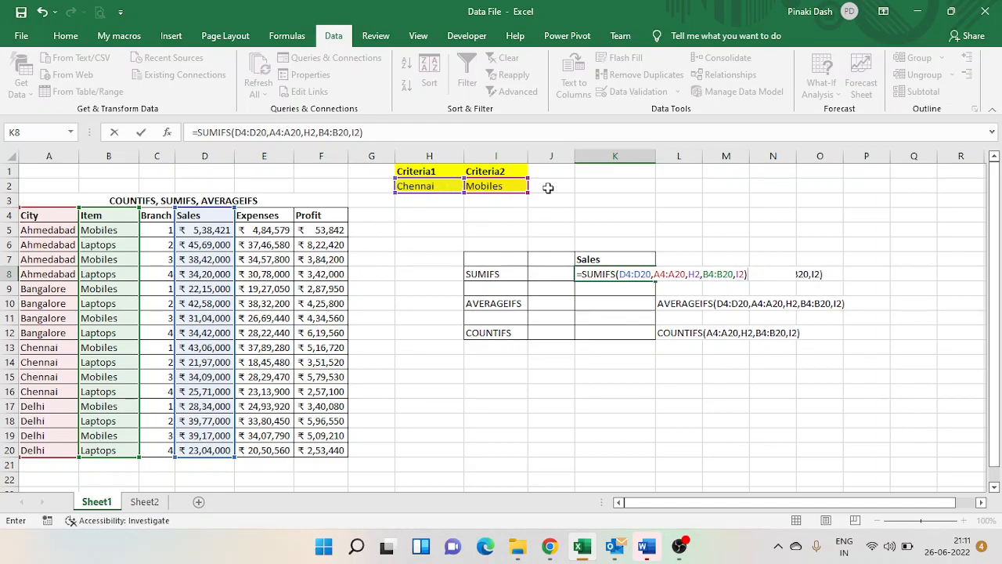
pyautogui.press('Return')
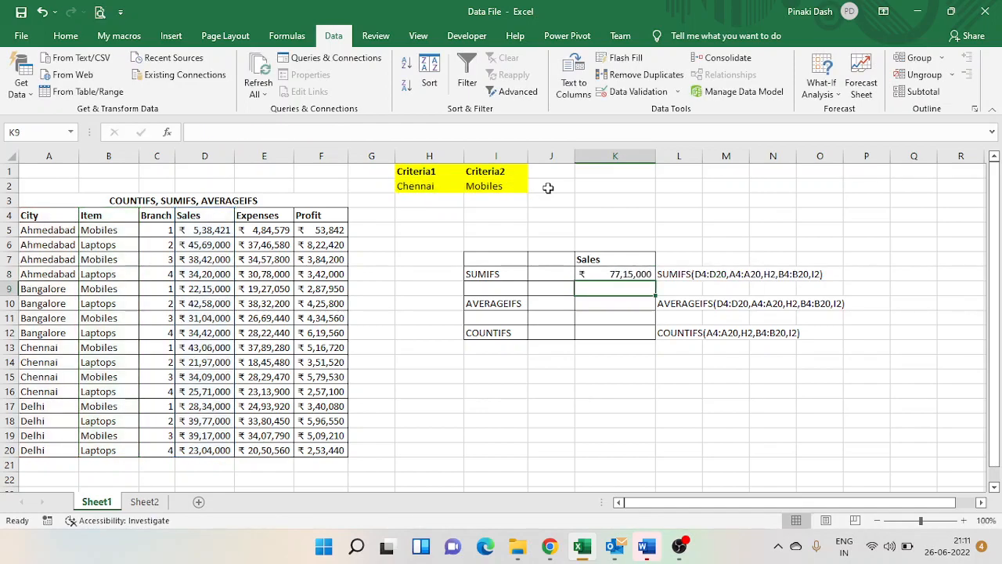
pyautogui.click(639, 274)
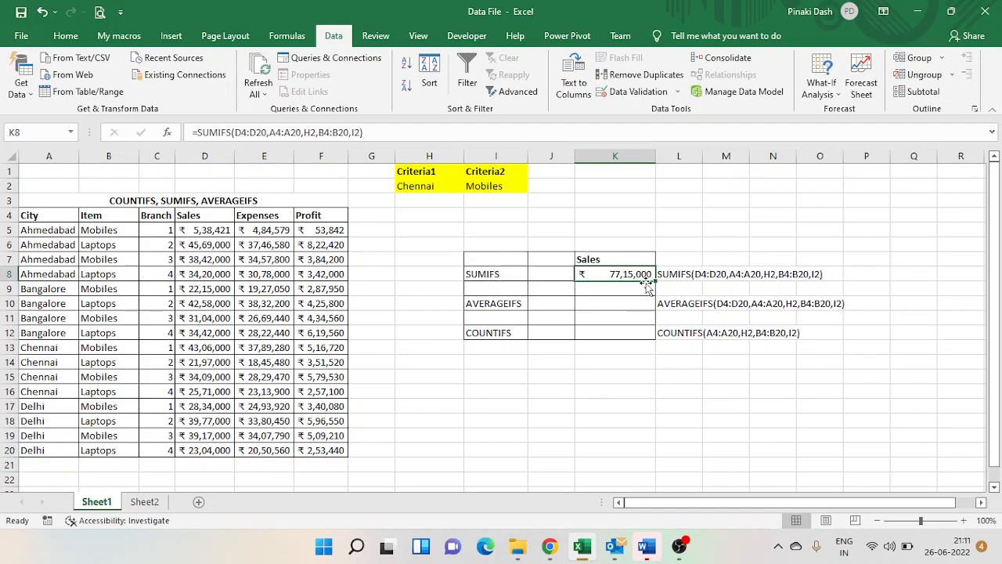
# Copy the SUMIFS formula text from K8 into the AVERAGEIFS result cell K10 without shifting its references
pyautogui.click(491, 304)
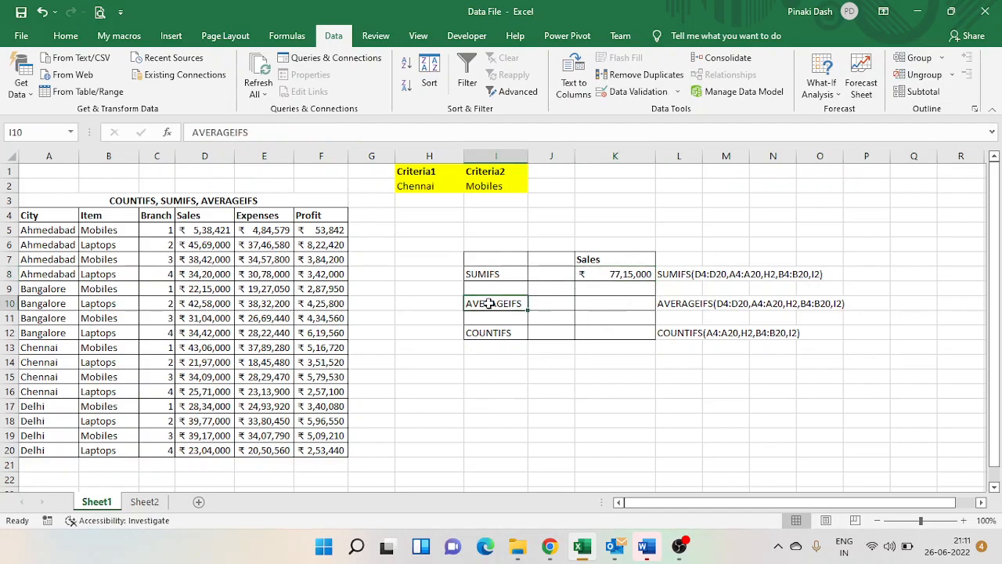
pyautogui.click(613, 303)
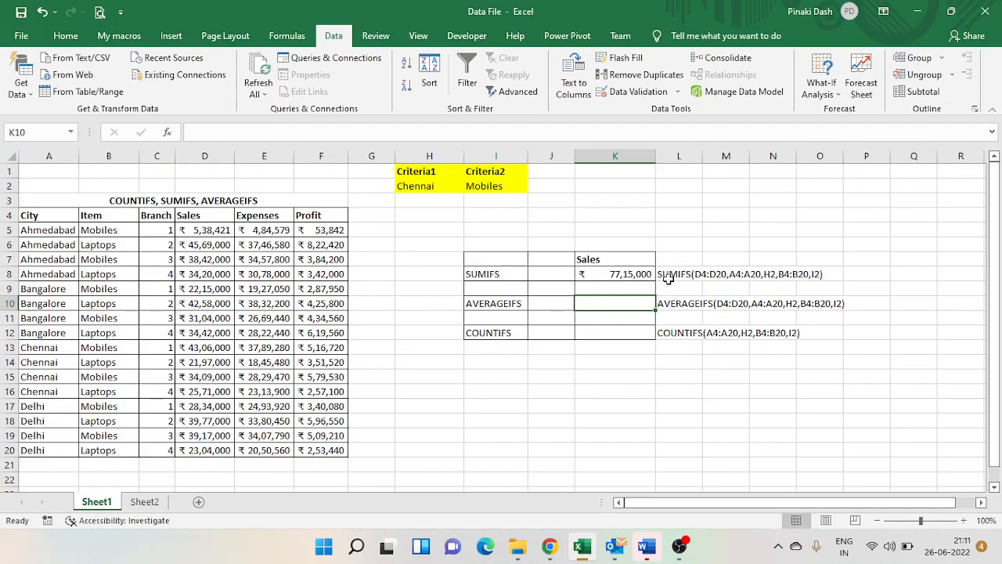
pyautogui.doubleClick(616, 273)
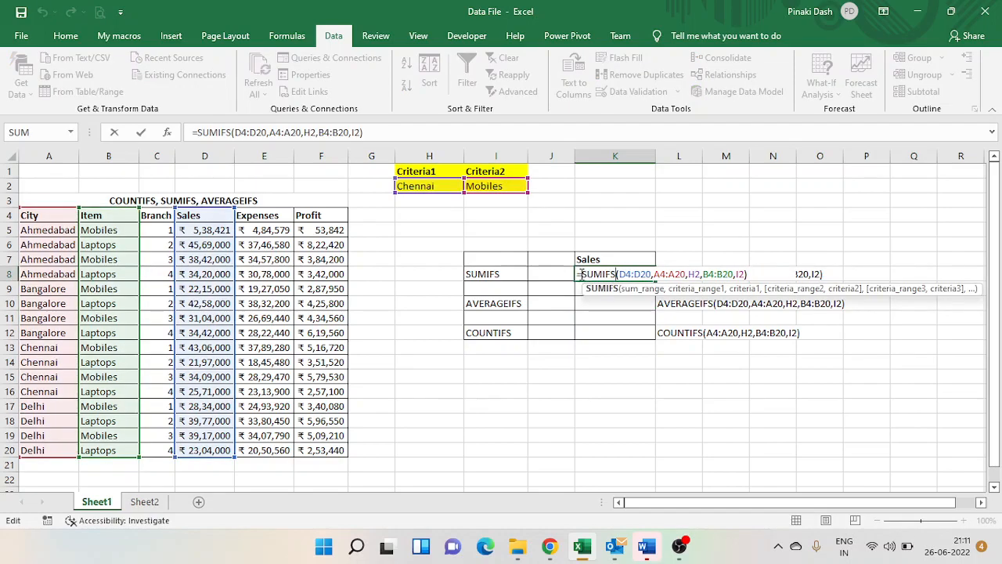
pyautogui.moveTo(577, 273); pyautogui.dragTo(757, 282)
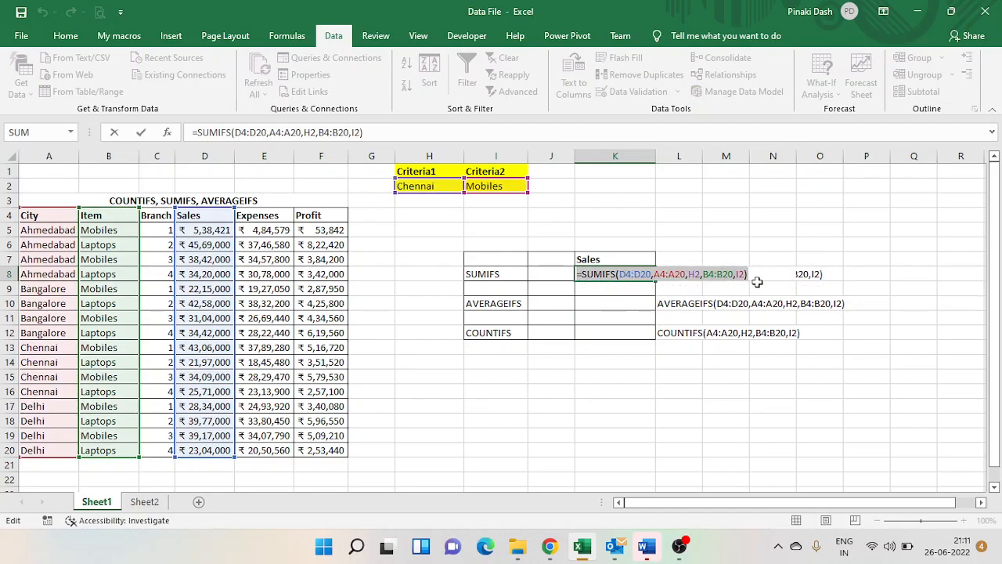
pyautogui.press('Escape')
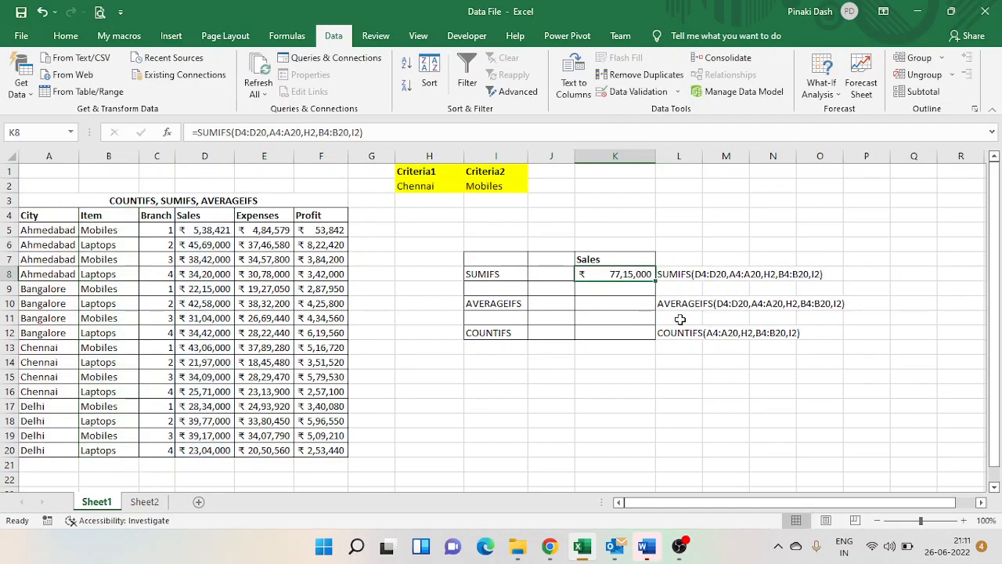
pyautogui.doubleClick(618, 304)
pyautogui.hotkey('ctrl', 'v')
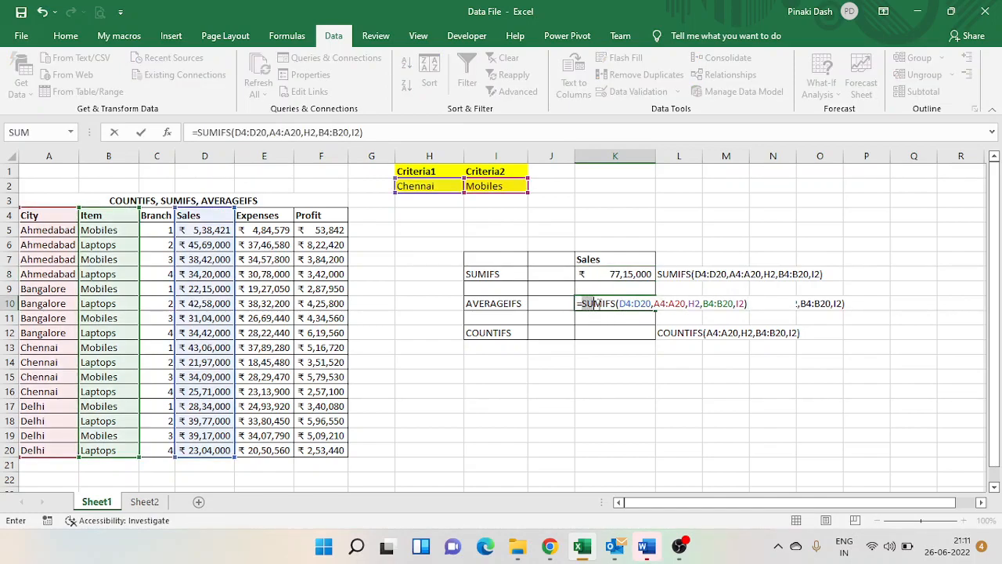
# Replace the function name in cell K10's copied formula with AVERAGEIFS and complete the formula
pyautogui.write('average')
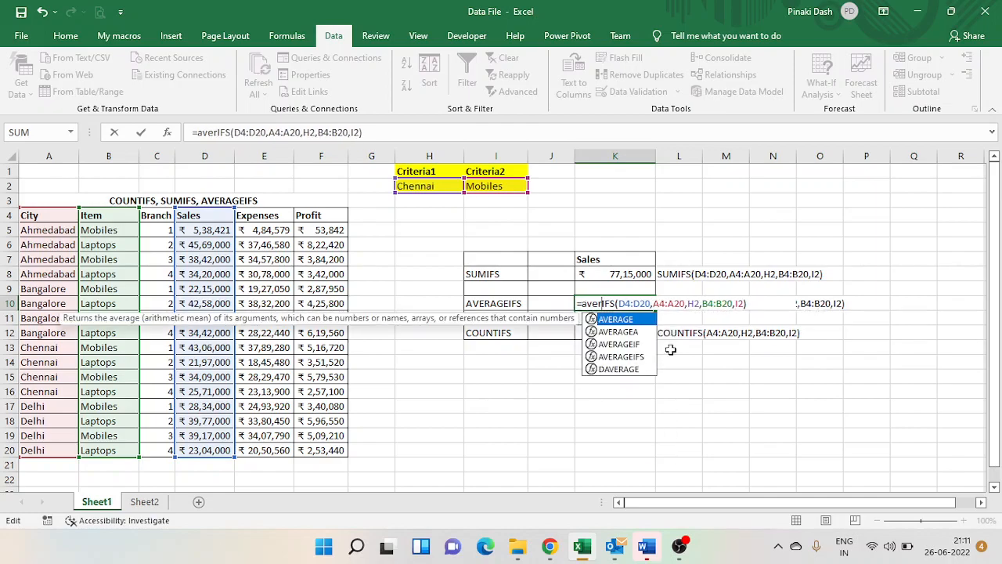
pyautogui.press('Return')
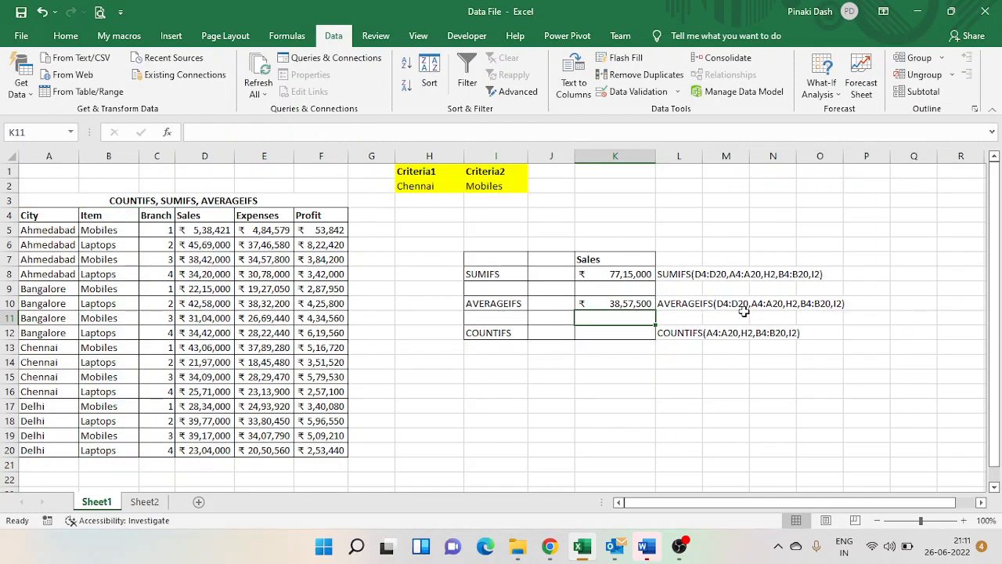
pyautogui.click(638, 303)
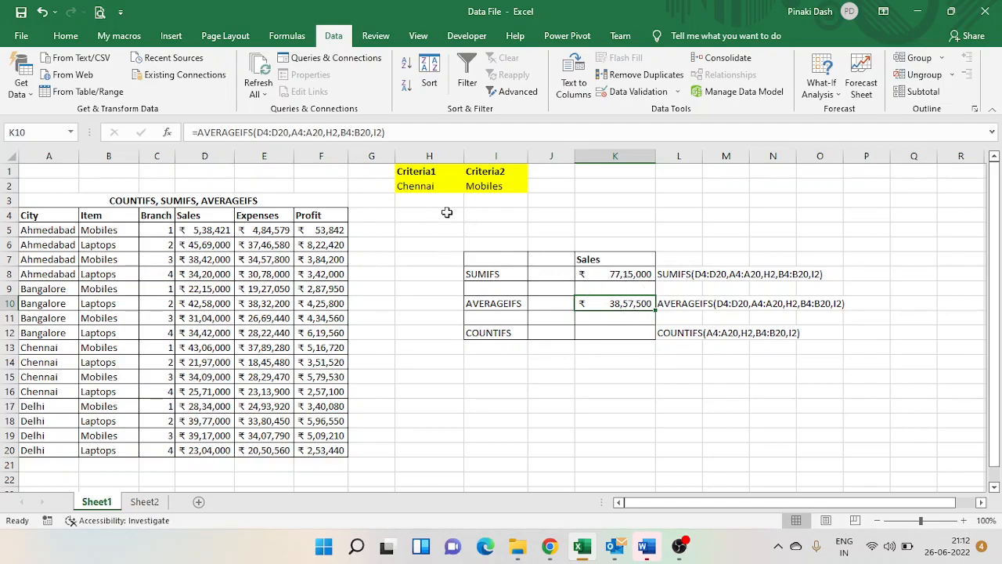
# Choose Bangalore as the city criterion in H2 and check the SUMIFS and AVERAGEIFS results
pyautogui.click(435, 188)
pyautogui.click(471, 186)
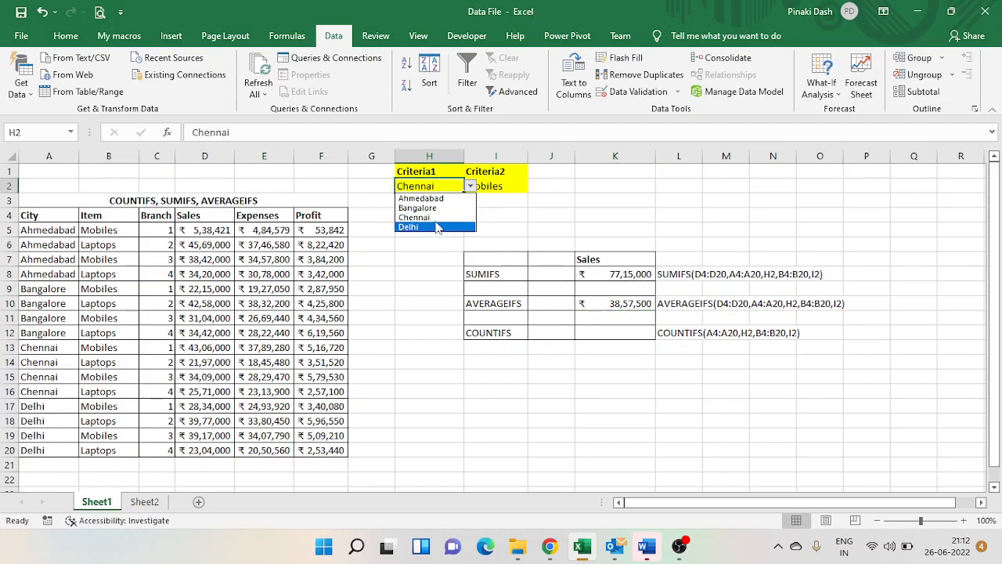
pyautogui.click(419, 207)
pyautogui.click(607, 305)
pyautogui.click(616, 271)
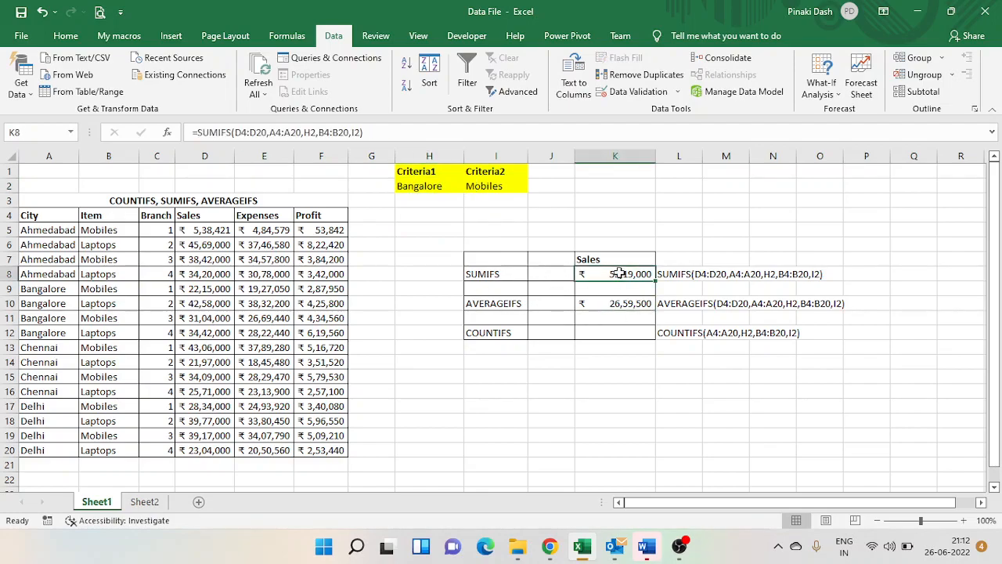
# Choose Laptops as the item criterion in cell I2
pyautogui.click(492, 188)
pyautogui.click(534, 185)
pyautogui.click(515, 208)
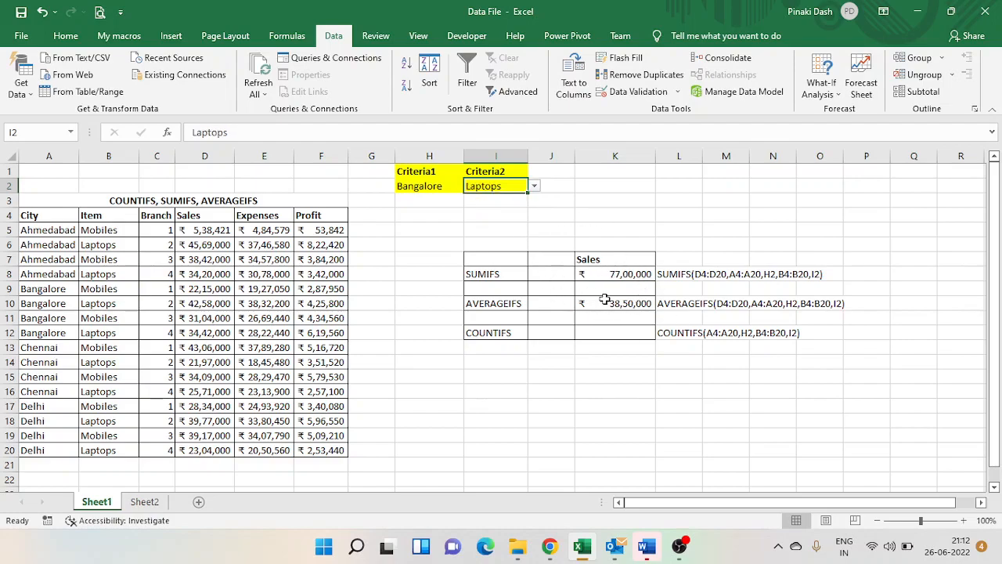
# Examine the average range argument in cell K10's AVERAGEIFS formula without changing it
pyautogui.click(501, 333)
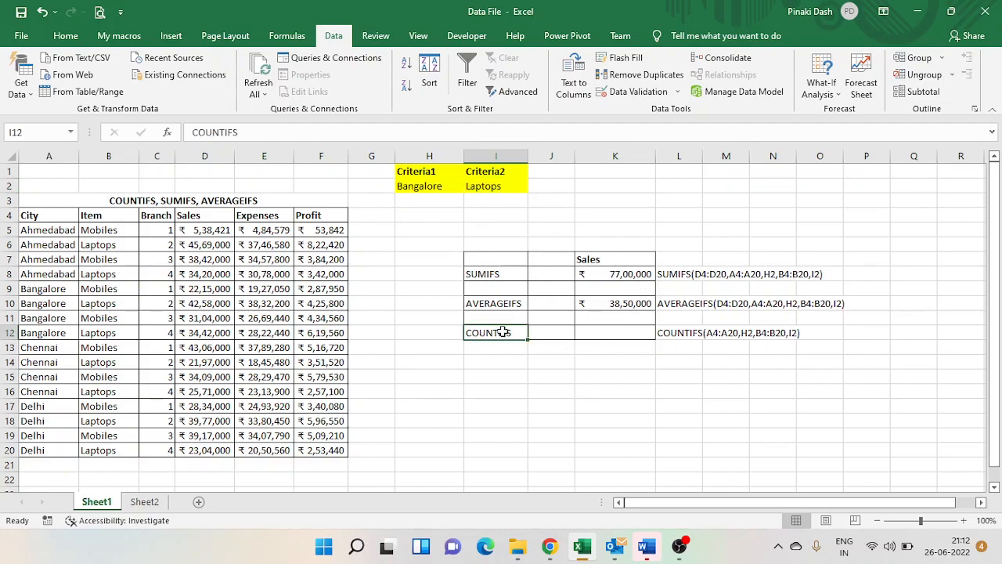
pyautogui.click(600, 333)
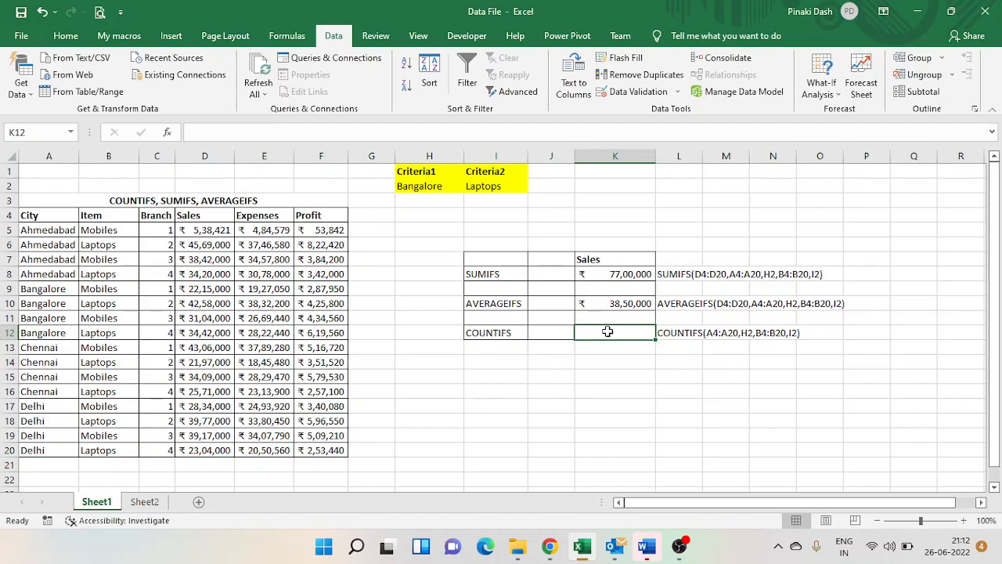
pyautogui.click(643, 303)
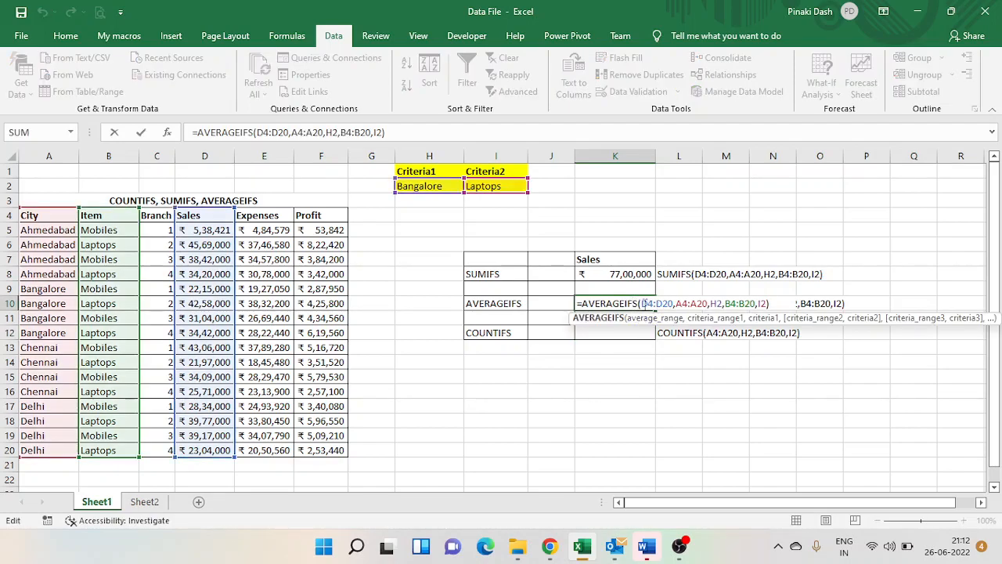
pyautogui.moveTo(642, 304); pyautogui.dragTo(672, 303)
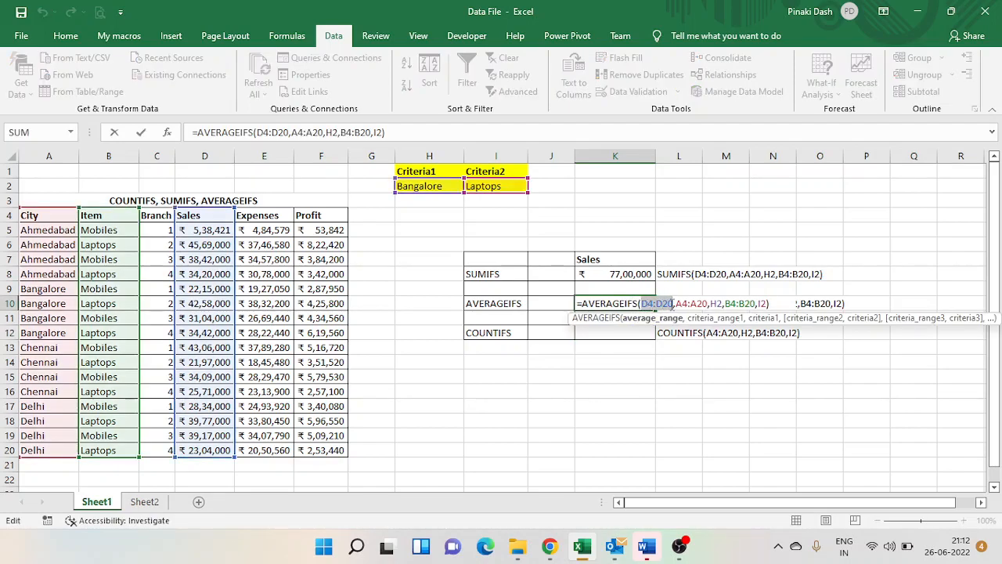
pyautogui.hotkey('ctrl', 'Return')
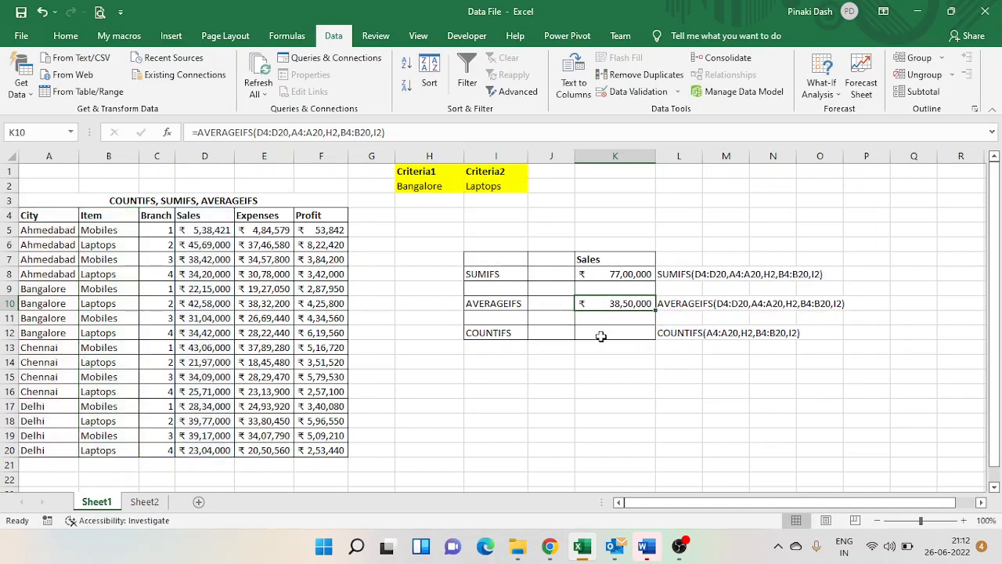
# Start a COUNTIFS formula in cell K12 with the City range A4:A20 and cell H2 as the first criteria pair
pyautogui.doubleClick(603, 333)
pyautogui.write('=coun')
pyautogui.press('Down')
pyautogui.press('Tab')
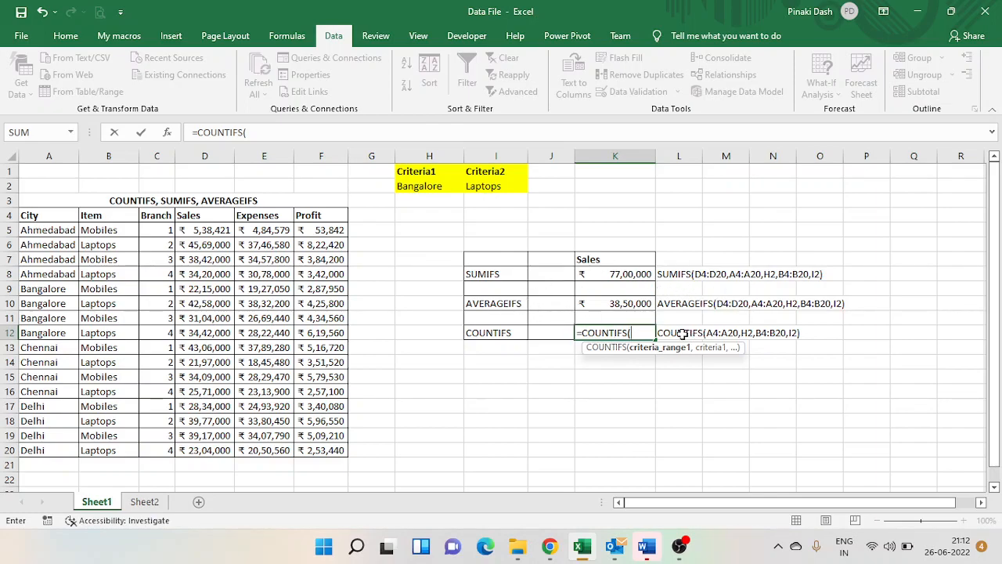
pyautogui.moveTo(28, 216); pyautogui.dragTo(48, 445)
pyautogui.write(',')
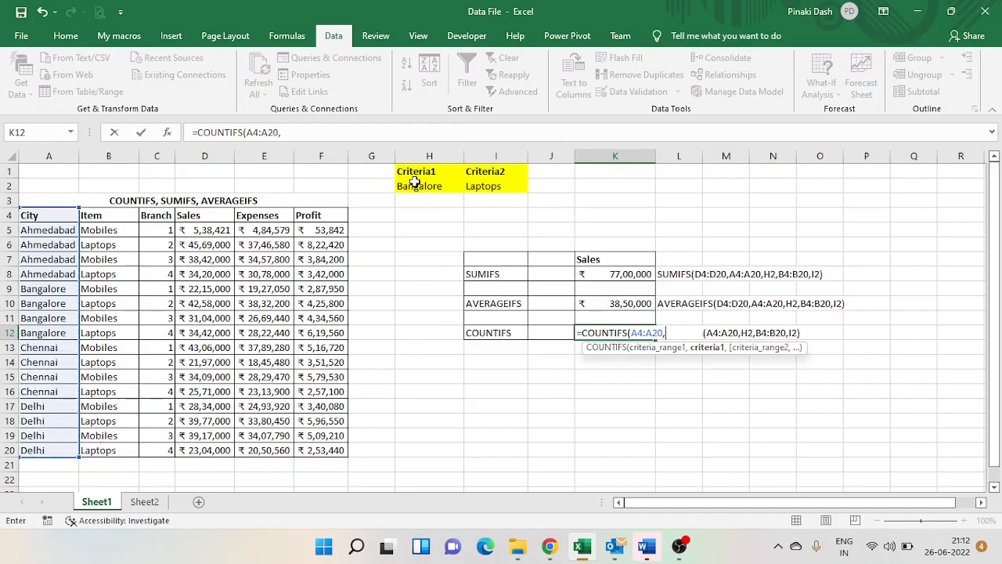
pyautogui.click(414, 186)
pyautogui.write(',')
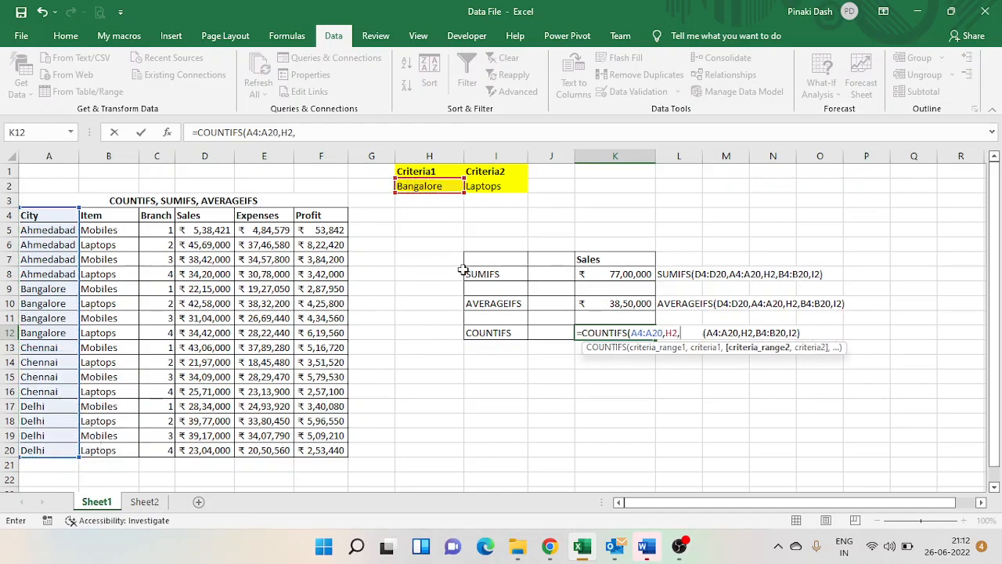
# Add the Item range B4:B20 and cell I2 as the second criteria pair and complete the COUNTIFS formula
pyautogui.moveTo(110, 216); pyautogui.dragTo(124, 448)
pyautogui.write(',')
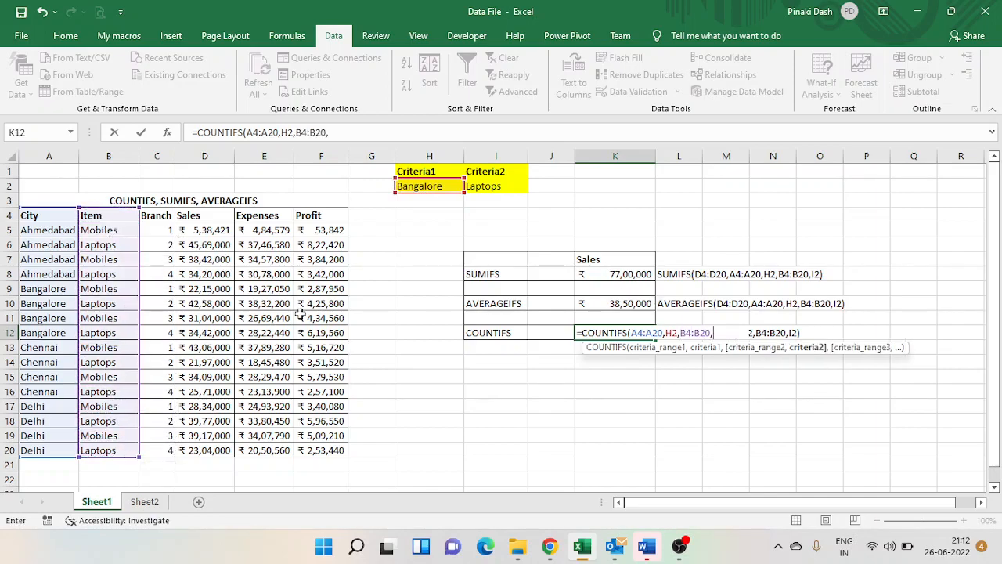
pyautogui.click(502, 184)
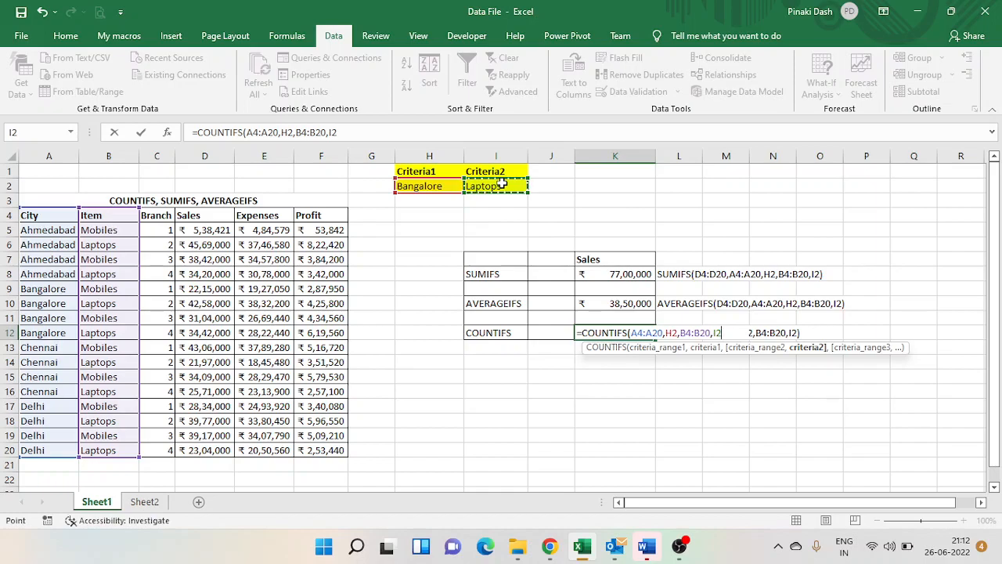
pyautogui.write(')')
pyautogui.press('Return')
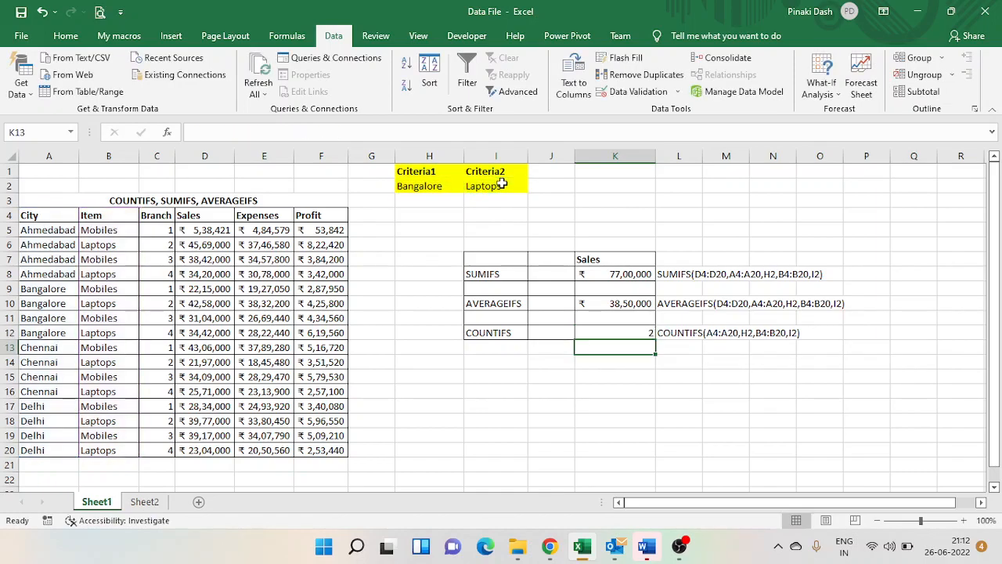
# Check the COUNTIFS result in K12 against the Bangalore rows and their Laptops entries in the City and Item columns
pyautogui.click(613, 335)
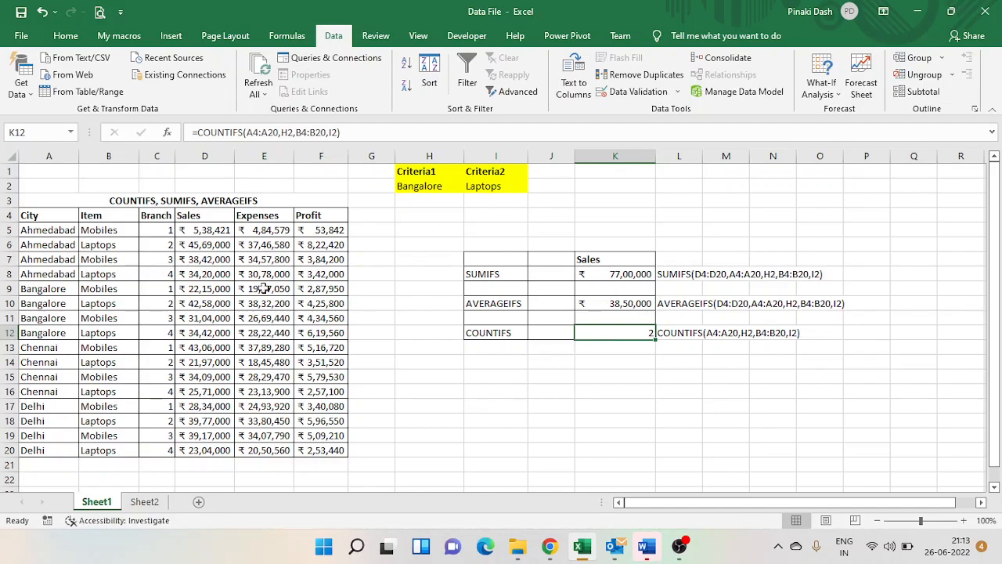
pyautogui.moveTo(37, 294); pyautogui.dragTo(132, 338)
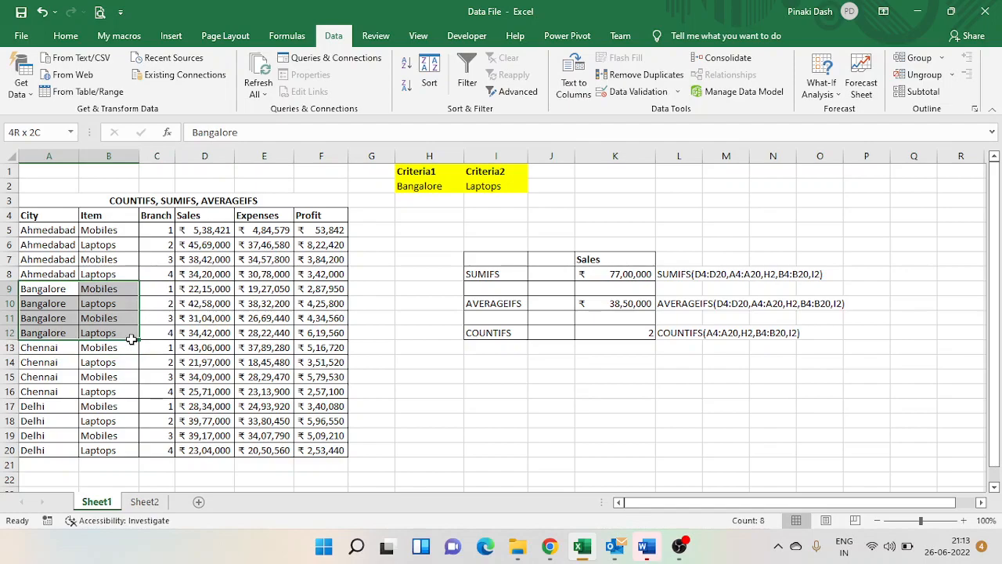
pyautogui.moveTo(59, 305); pyautogui.dragTo(110, 305)
pyautogui.moveTo(47, 333); pyautogui.dragTo(114, 337)
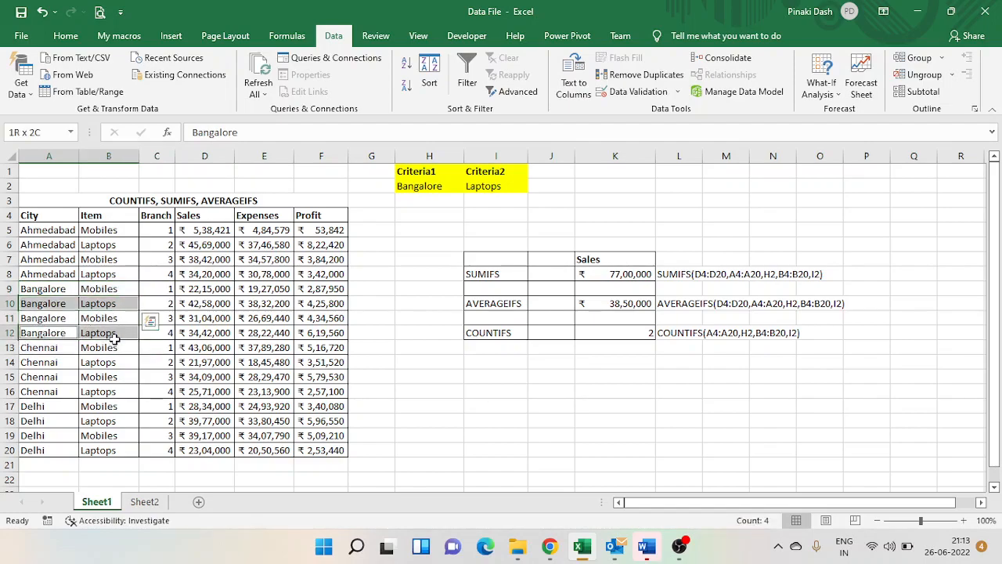
pyautogui.click(600, 335)
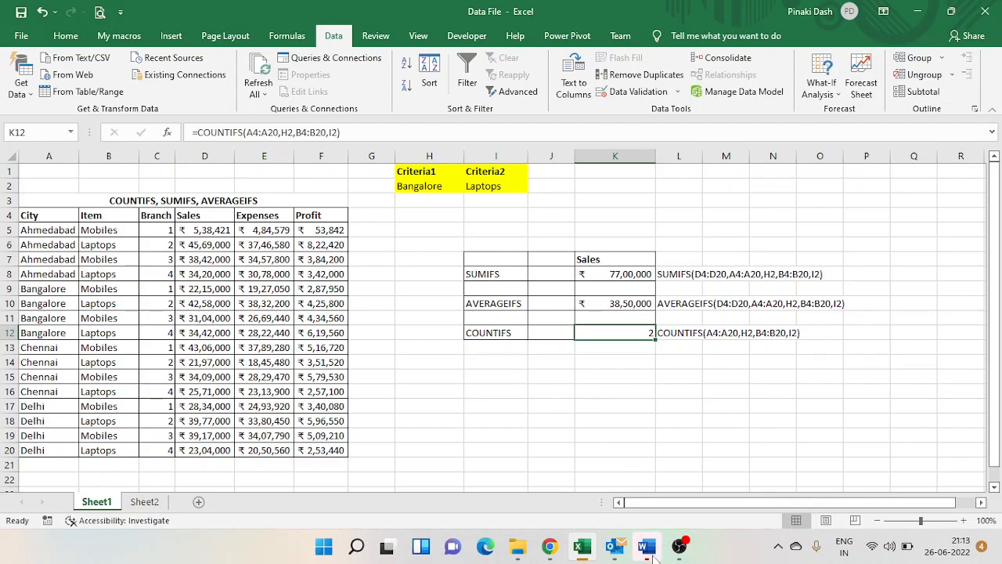
pyautogui.moveTo(651, 555)
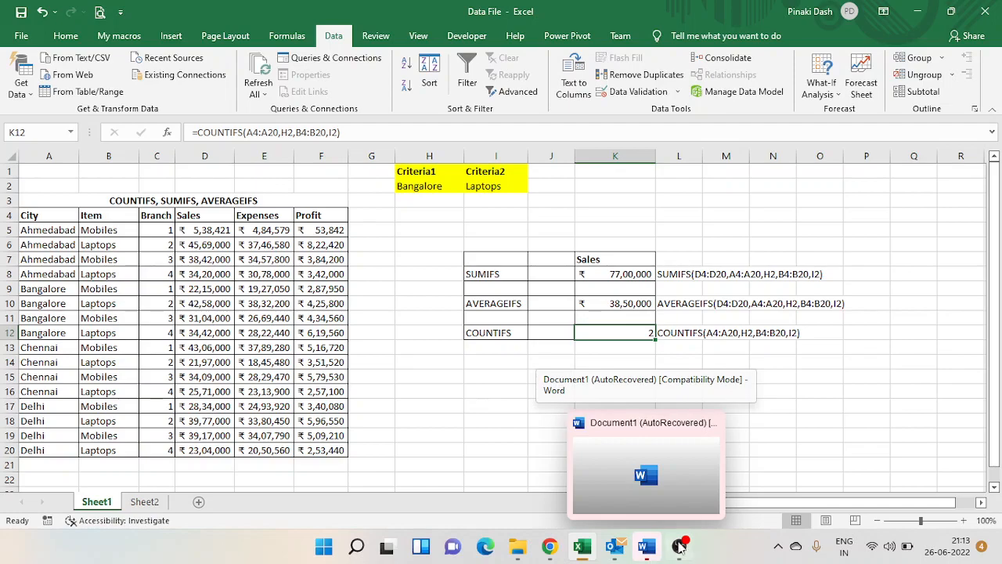